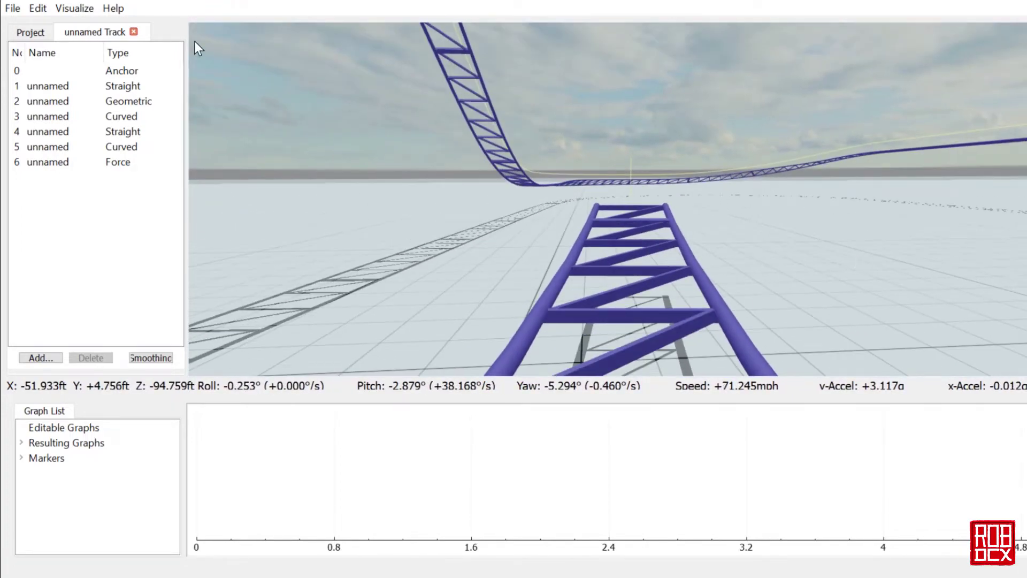
- Select the Force section and bring the final transitions of its graphs, from about 57 to 67 seconds, into view
left_click(134, 157)
scroll(455, 470, "down", 15)
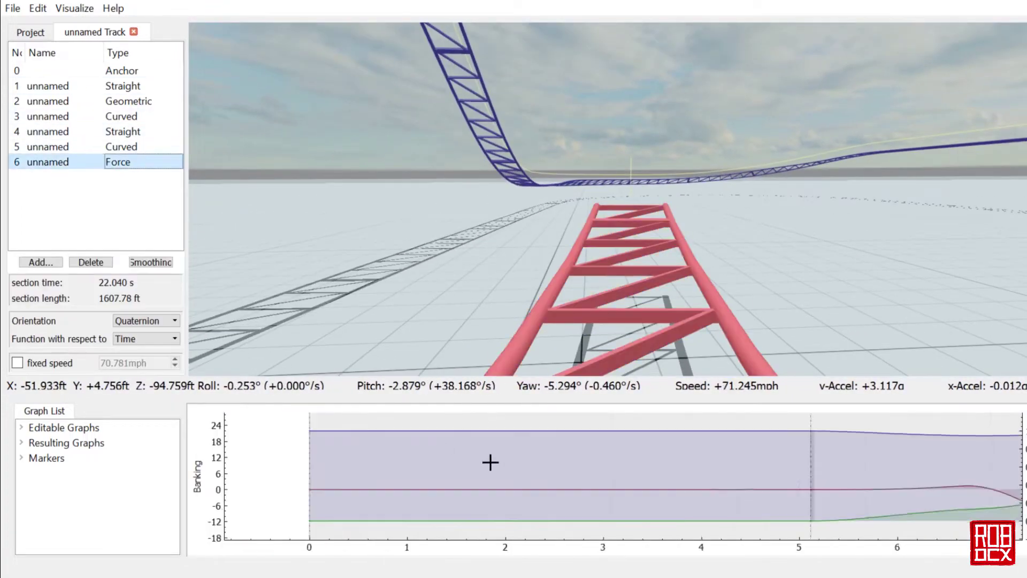
scroll(990, 465, "down", 1)
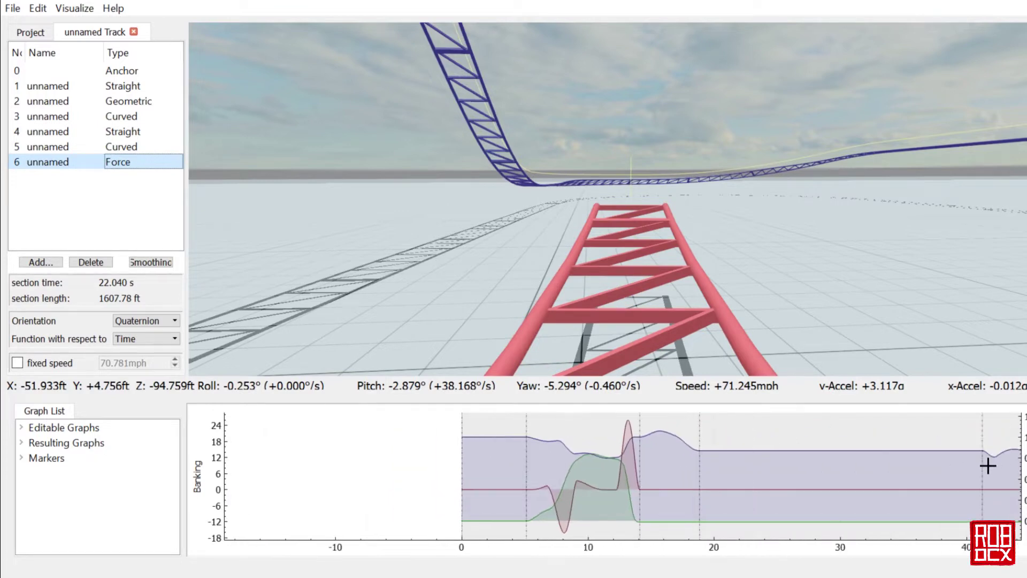
scroll(406, 480, "down", 3)
scroll(894, 479, "up", 4)
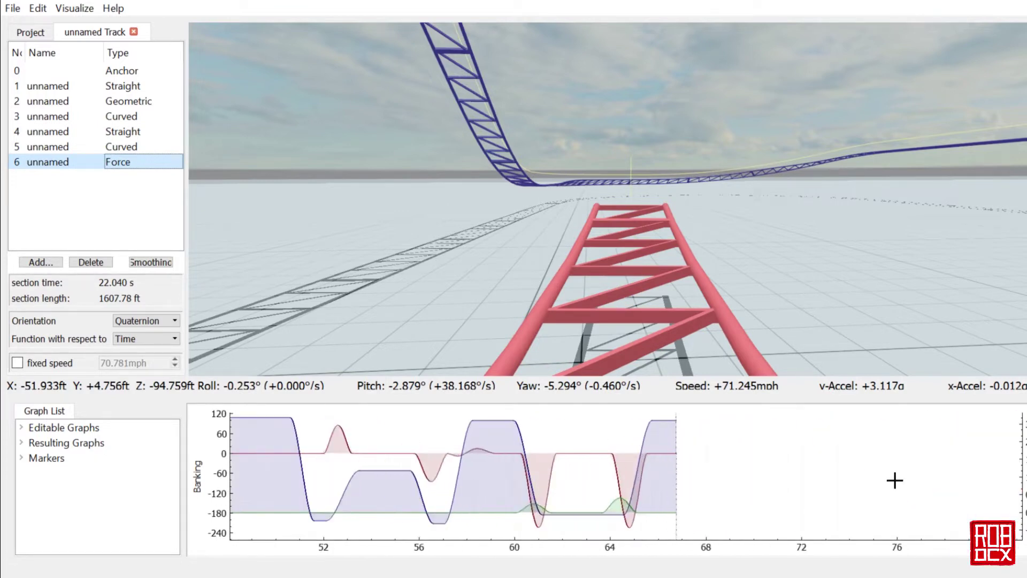
scroll(583, 493, "up", 2)
left_click_drag(490, 475, 624, 490)
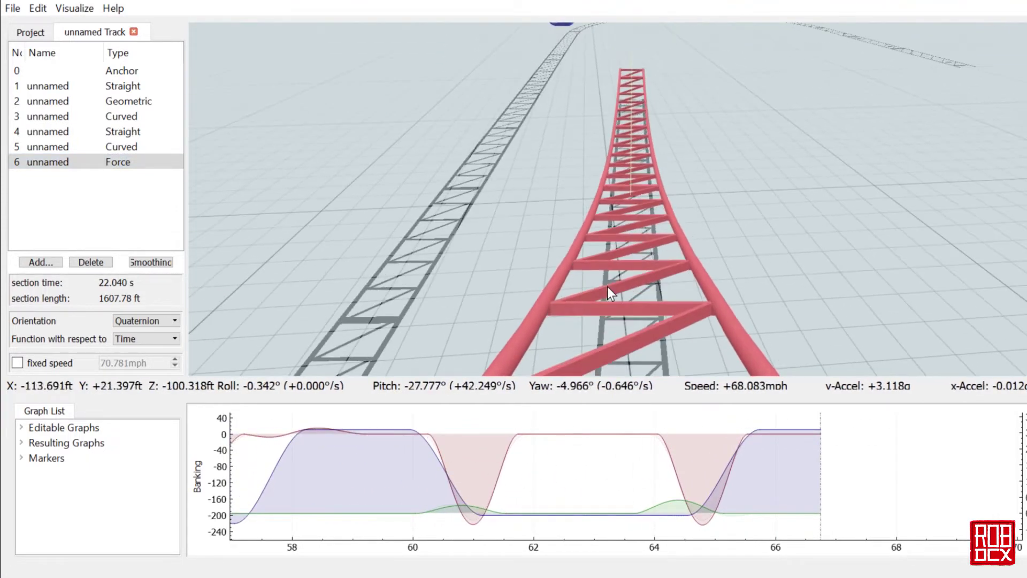
- Switch to the free camera and examine the Force section's last hill and its twists from the side
key("space")
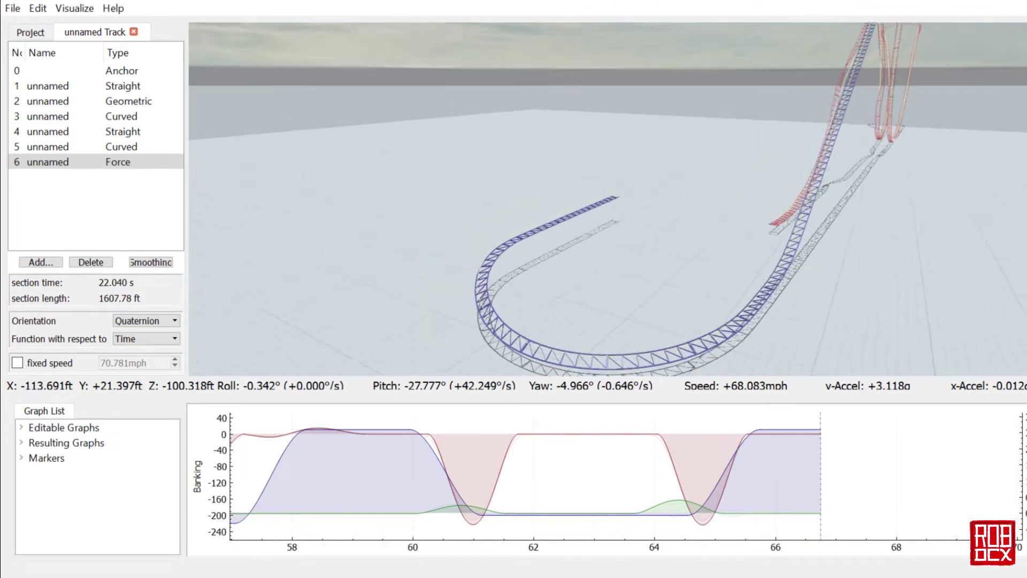
key("w")
key("w")
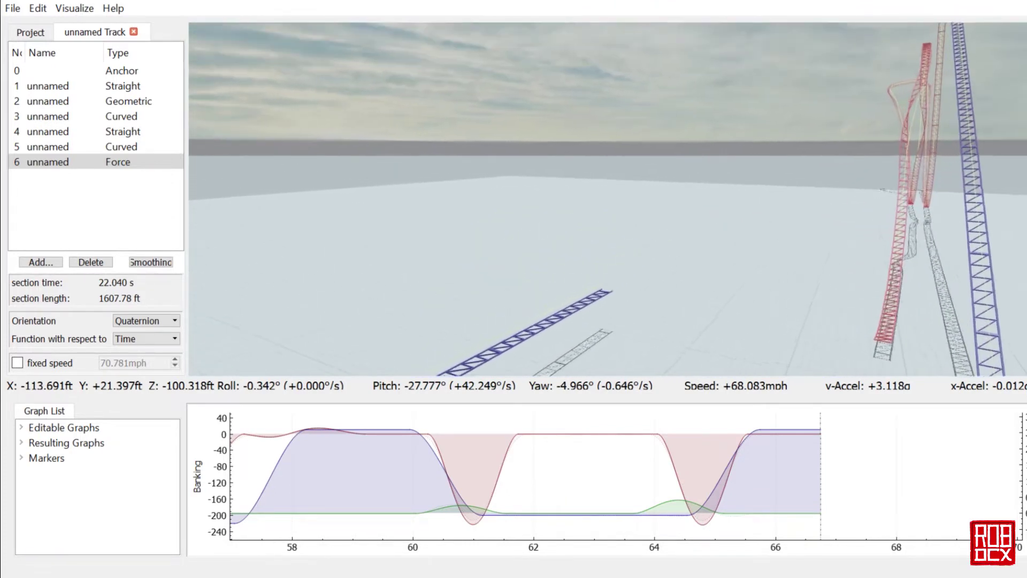
key("w")
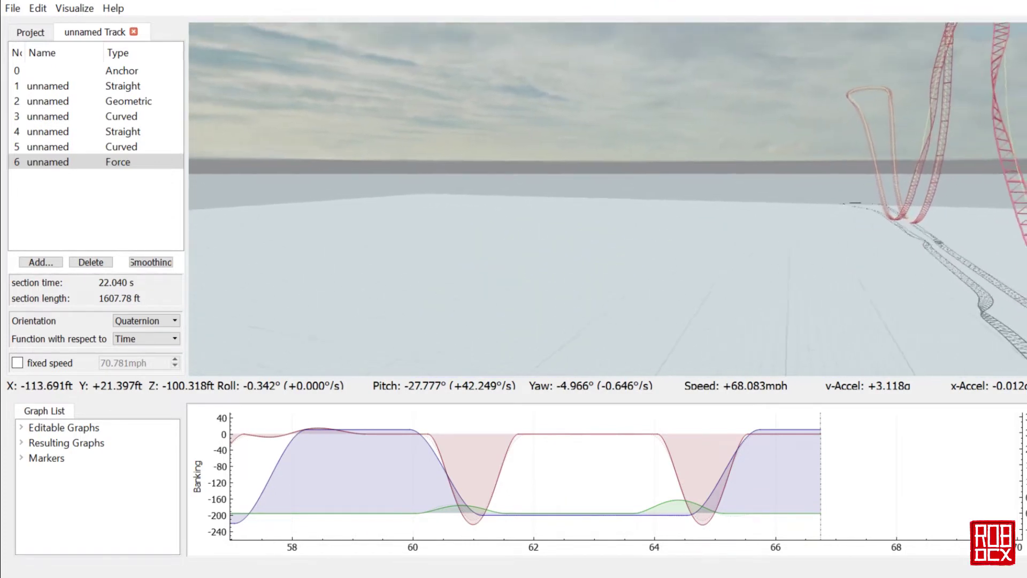
key("w")
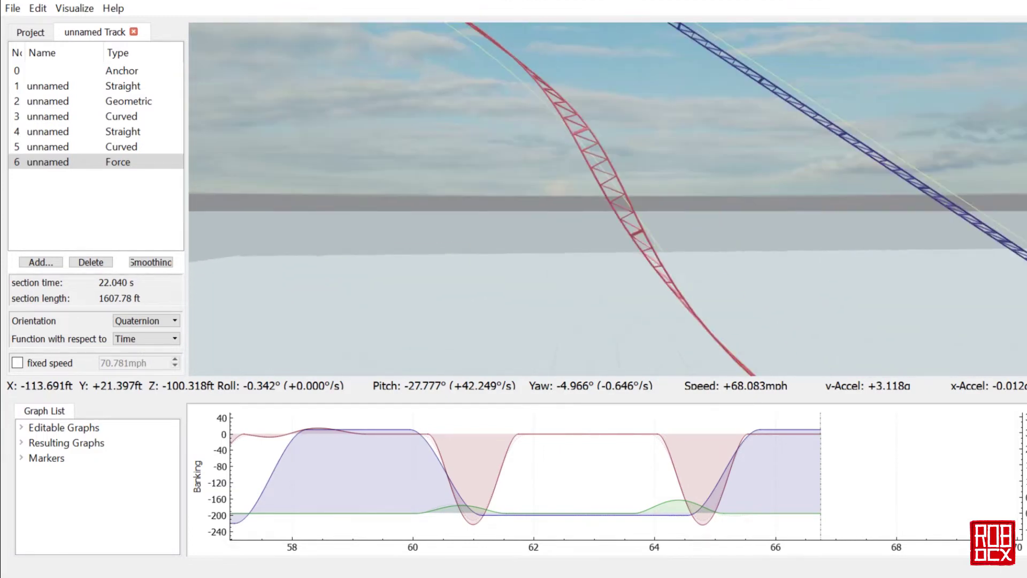
key("s")
key("s")
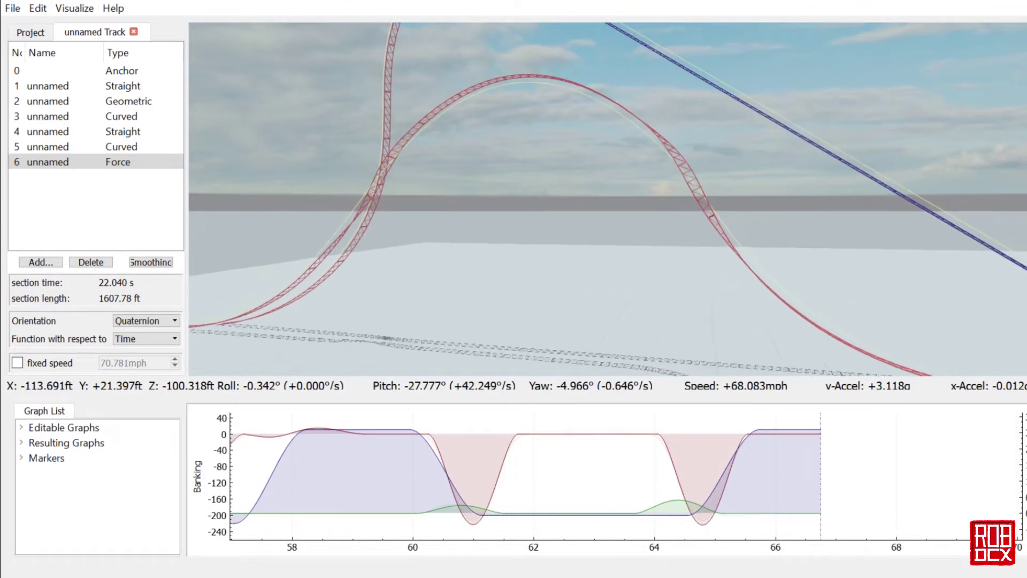
key("s")
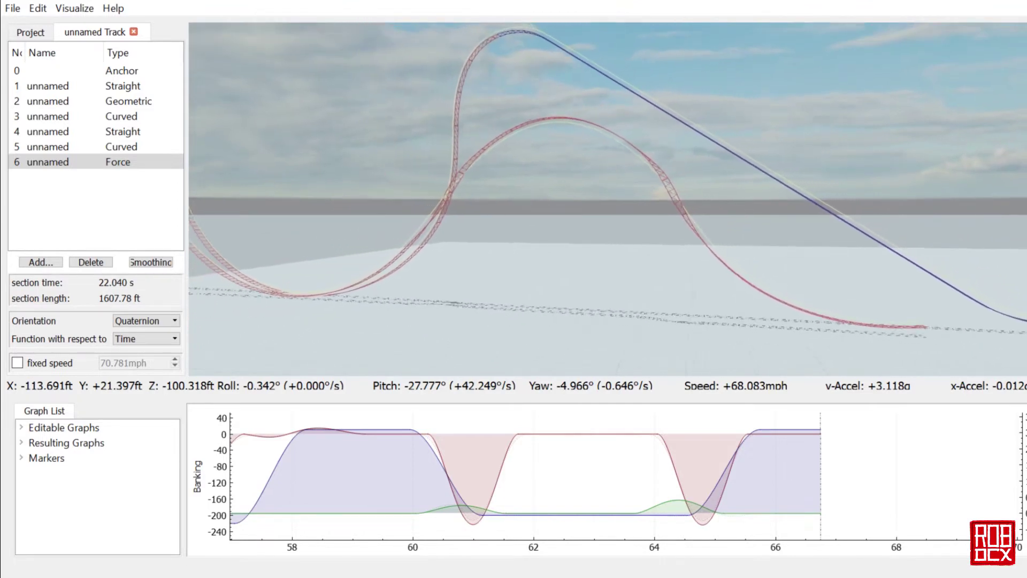
key("a")
key("a")
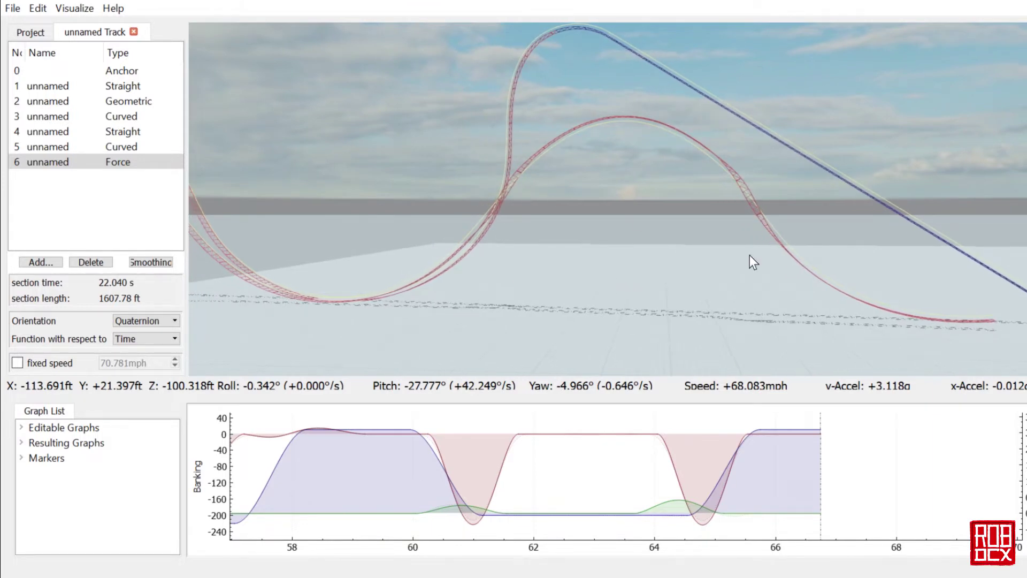
- Examine the track's shadow on the ground beneath the last hill for sideways offsets at its twists
left_click_drag(775, 304, 756, 381)
key("w")
key("w")
key("d")
key("a")
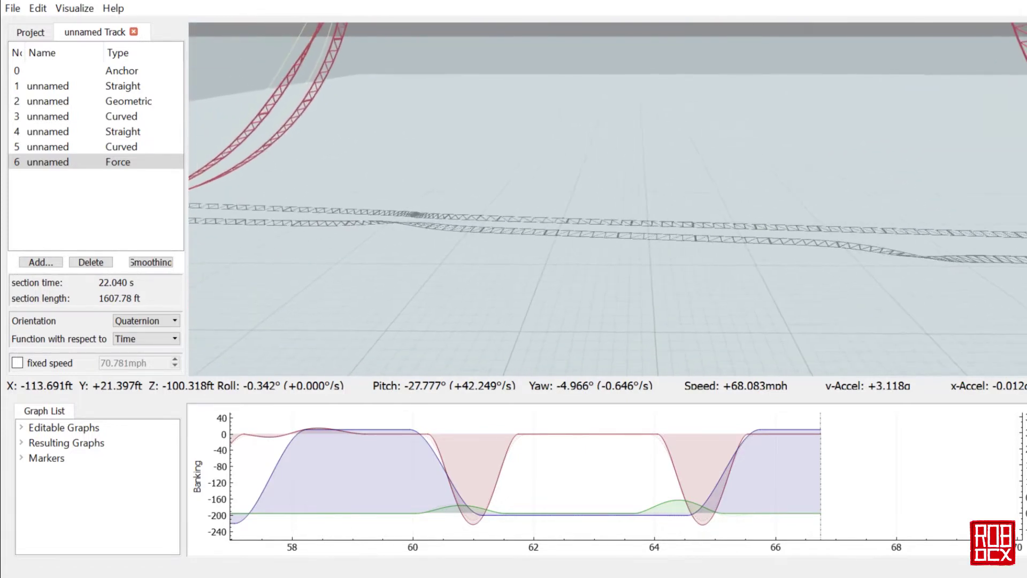
key("s")
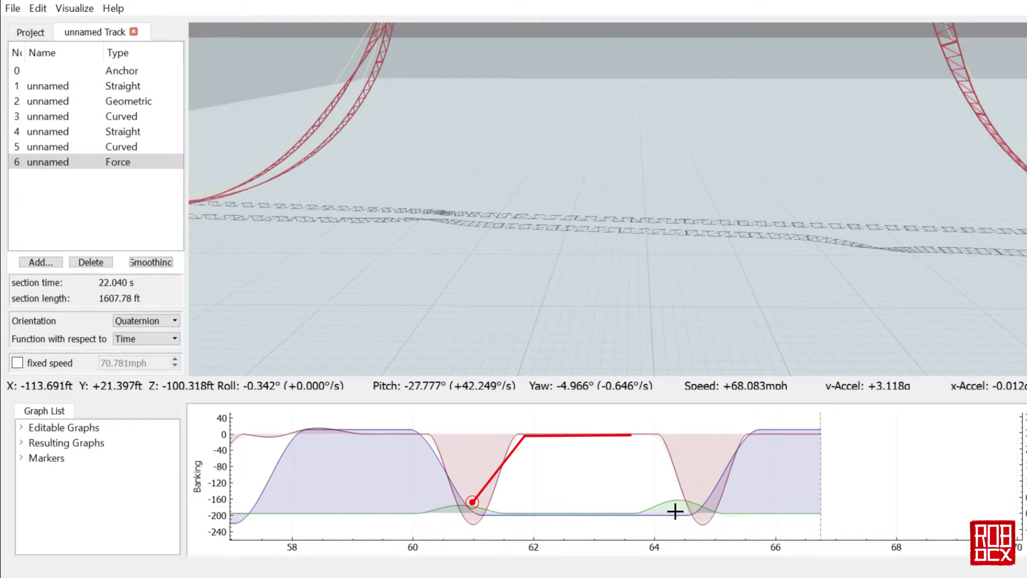
- Inspect the settings of the two green force transitions at the hill's entry and exit twists
left_click(670, 518)
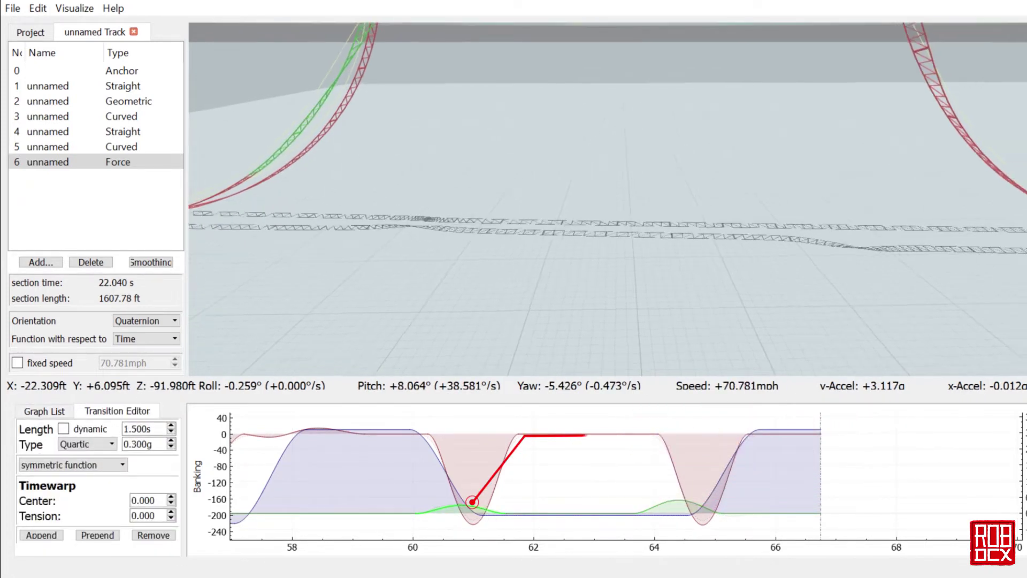
left_click_drag(568, 306, 566, 294)
key("s")
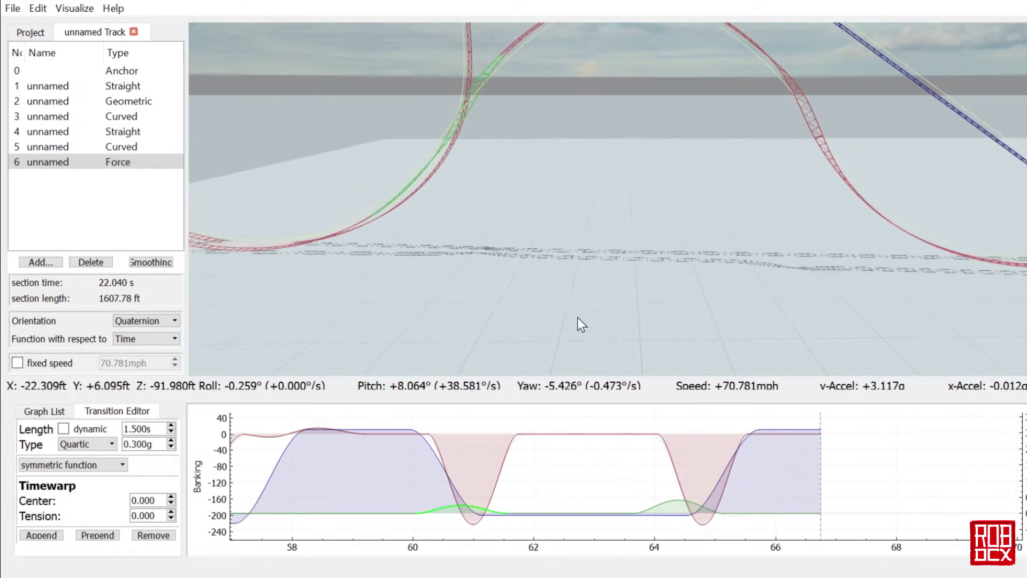
left_click(688, 513)
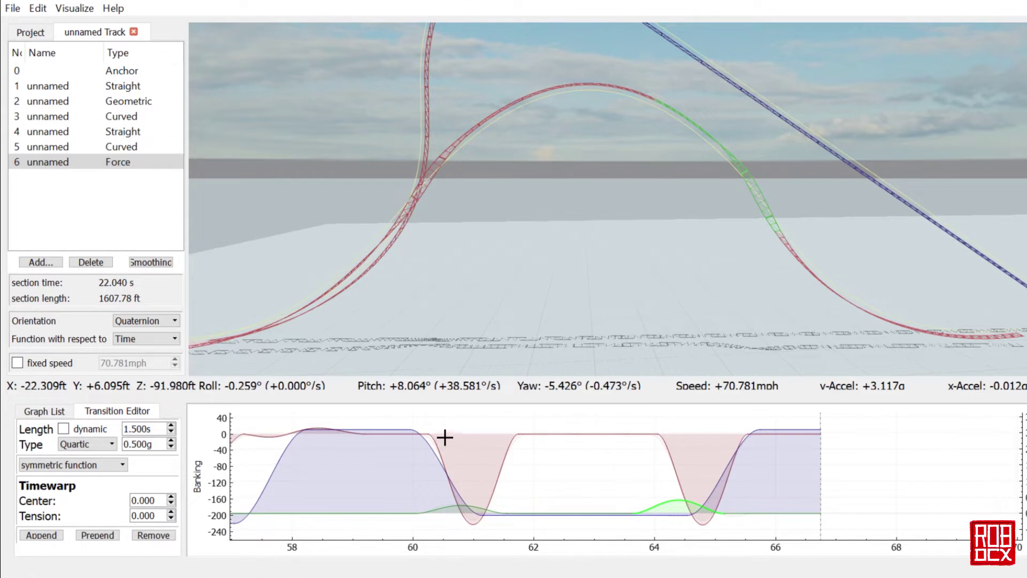
- Inspect the blue force drop before the hill, the flat roll transition over its crest and the roll peak at its exit
left_click(443, 457)
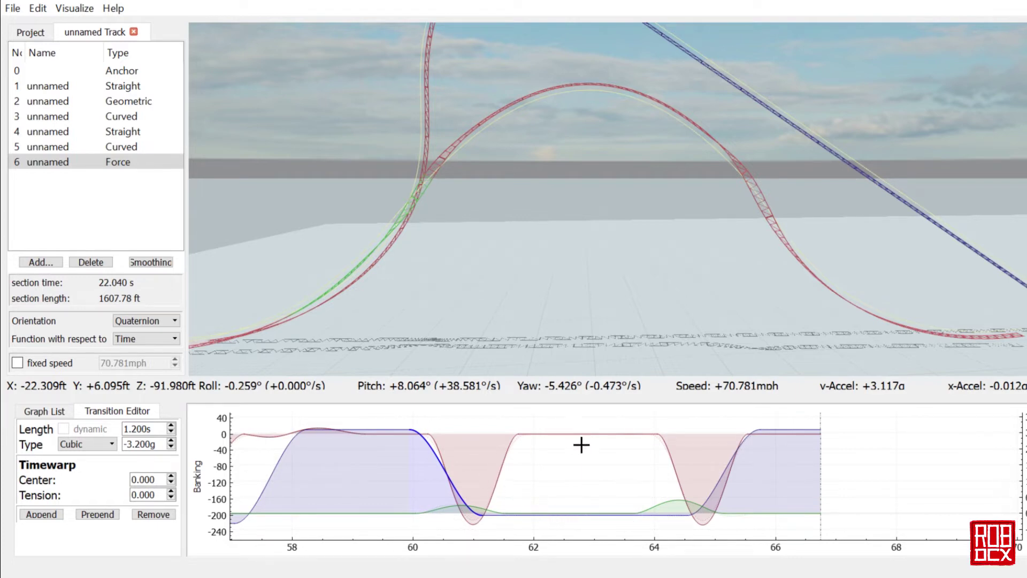
left_click(555, 436)
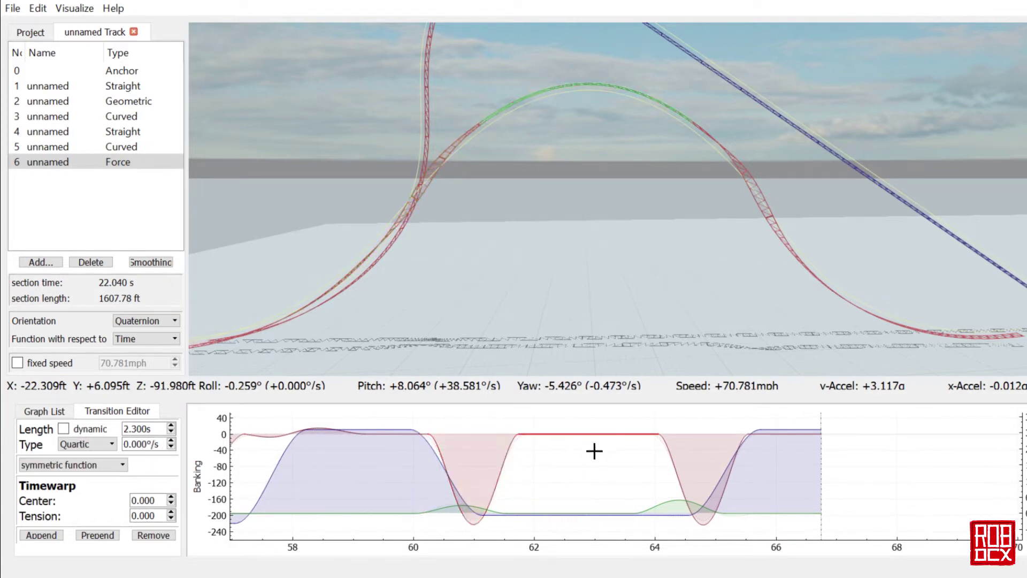
left_click(697, 488)
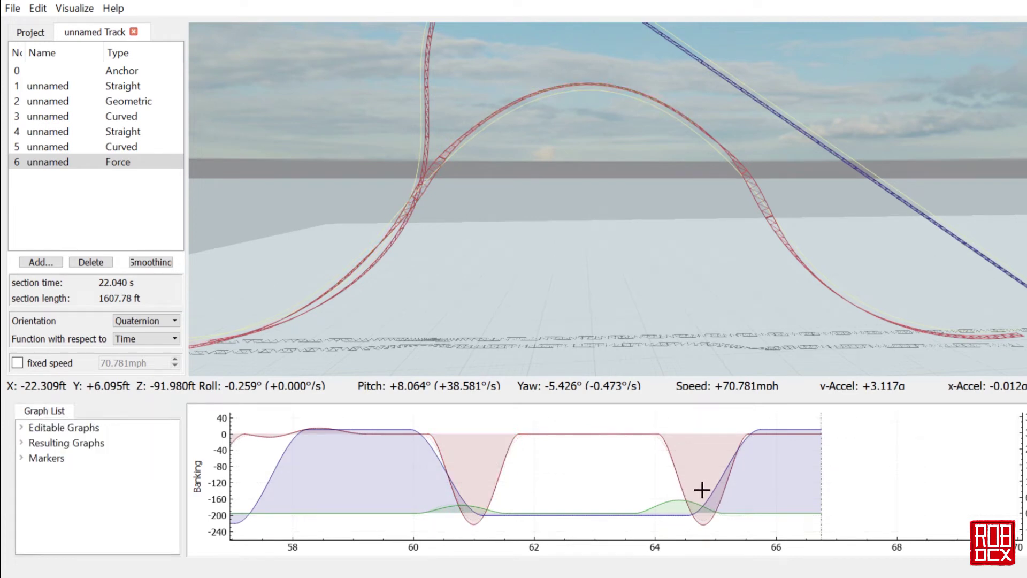
left_click(695, 493)
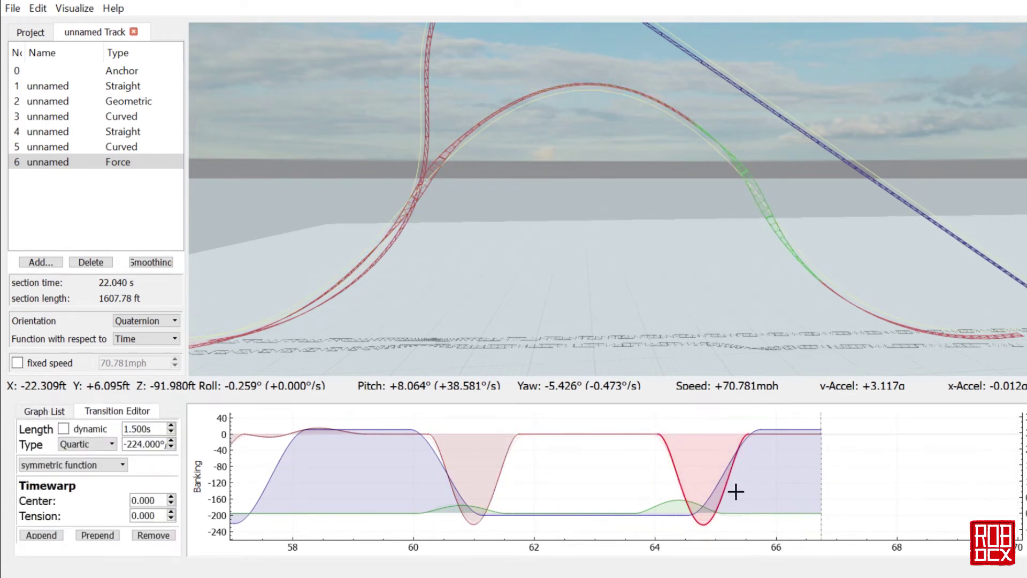
left_click(736, 492)
- Select the green force transition at the hill's entry, view the whole element from the side, and return to the on-ride view
left_click(491, 519)
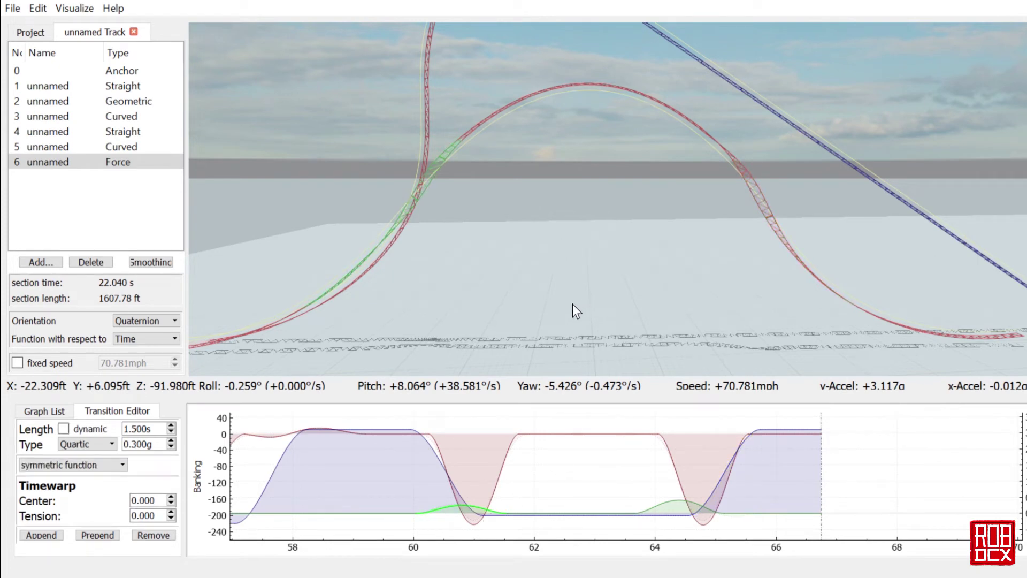
left_click_drag(572, 304, 573, 272)
key("s")
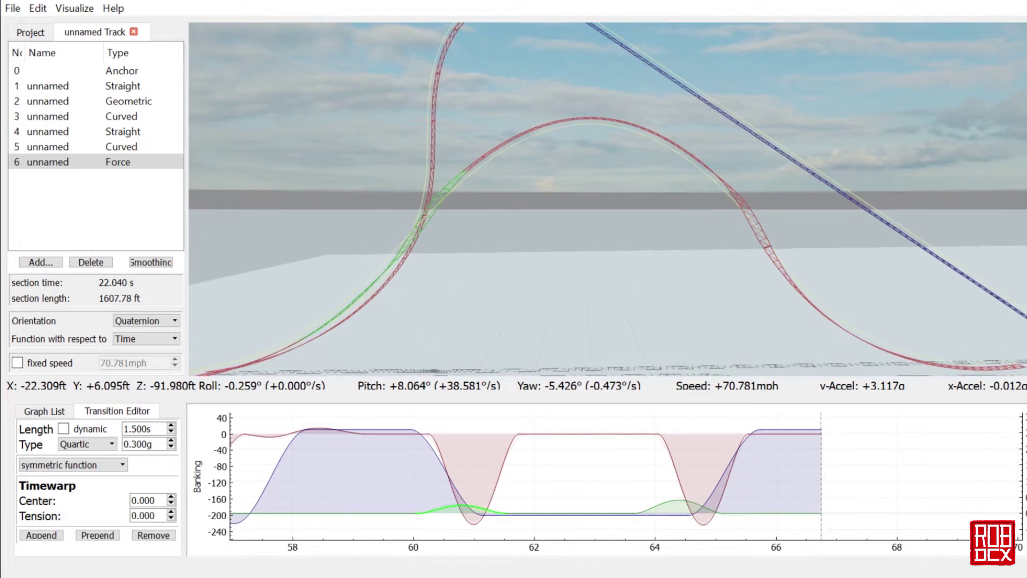
left_click_drag(573, 272, 602, 237)
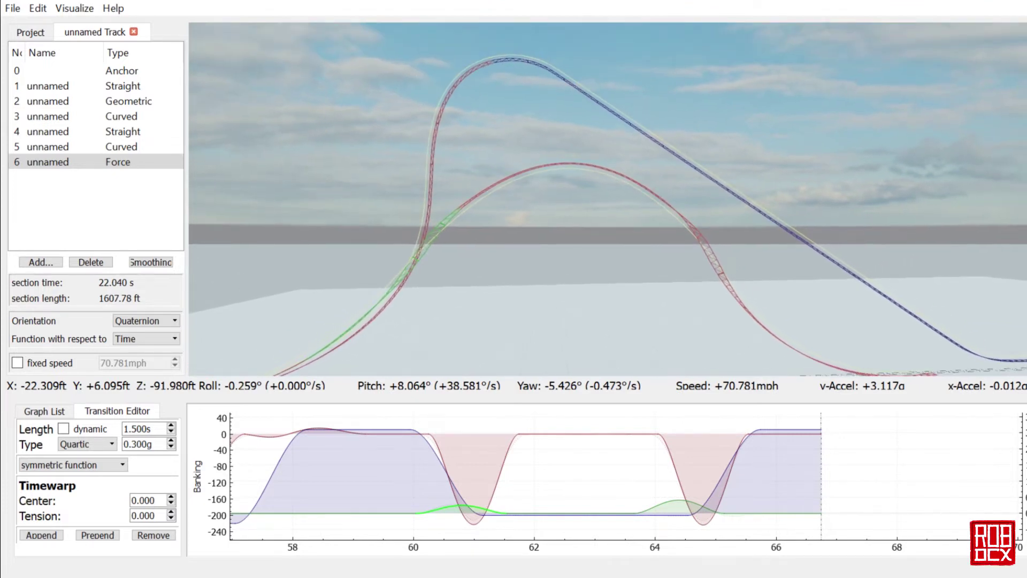
key("space")
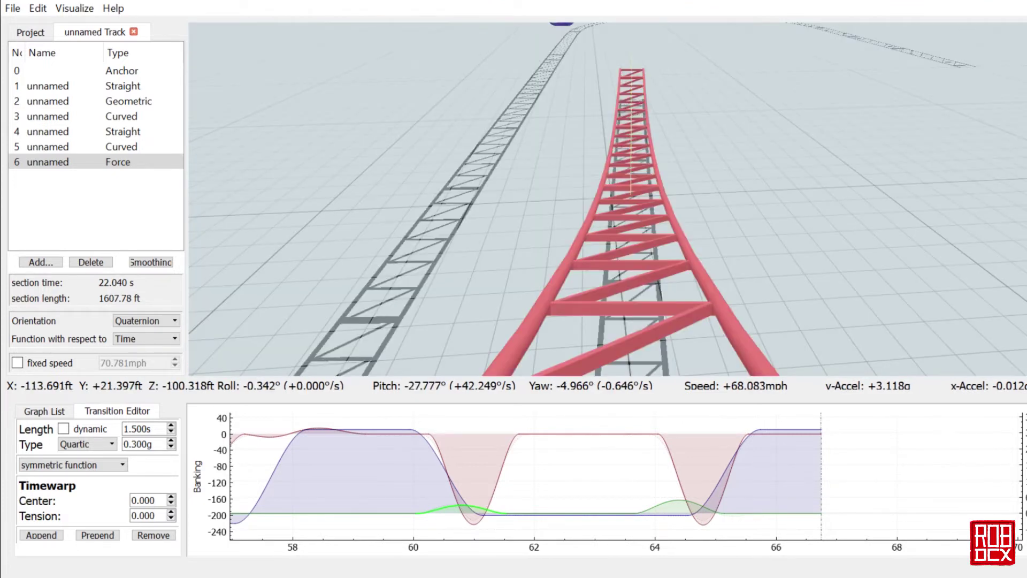